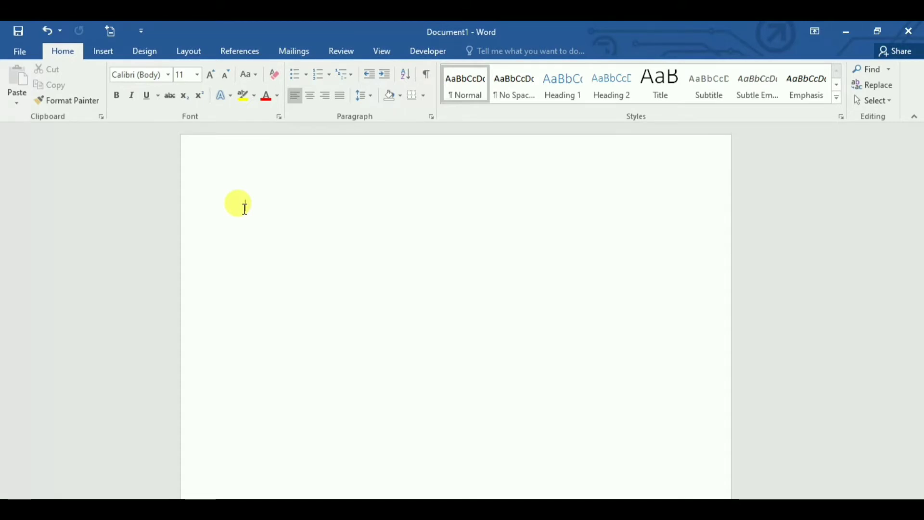
- Switch to Hindi transliteration and type two Devanagari names as list items अ. and आ
{"action": "key", "text": "super+space"}
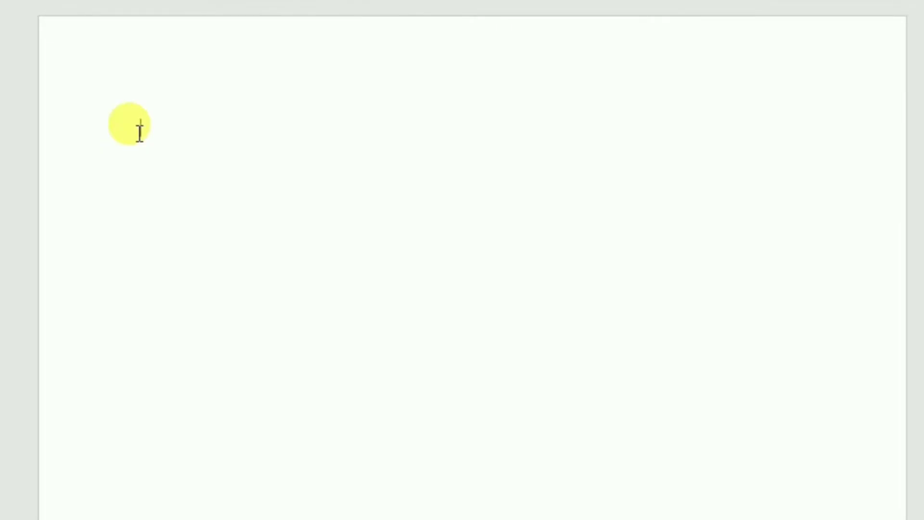
{"action": "type", "text": "a"}
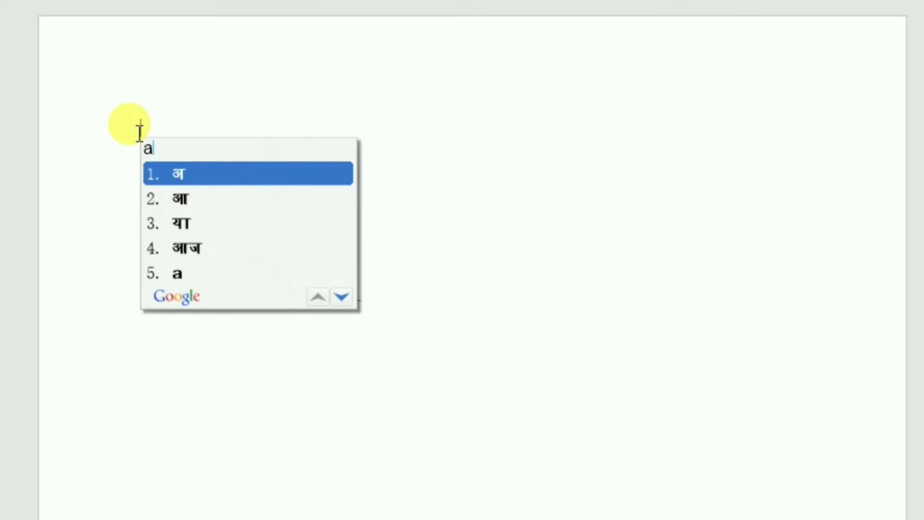
{"action": "type", "text": "."}
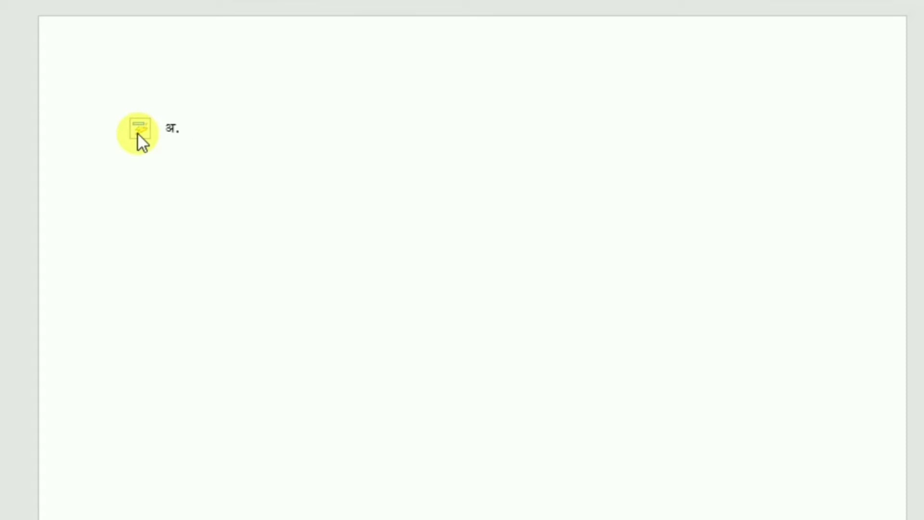
{"action": "type", "text": "vic"}
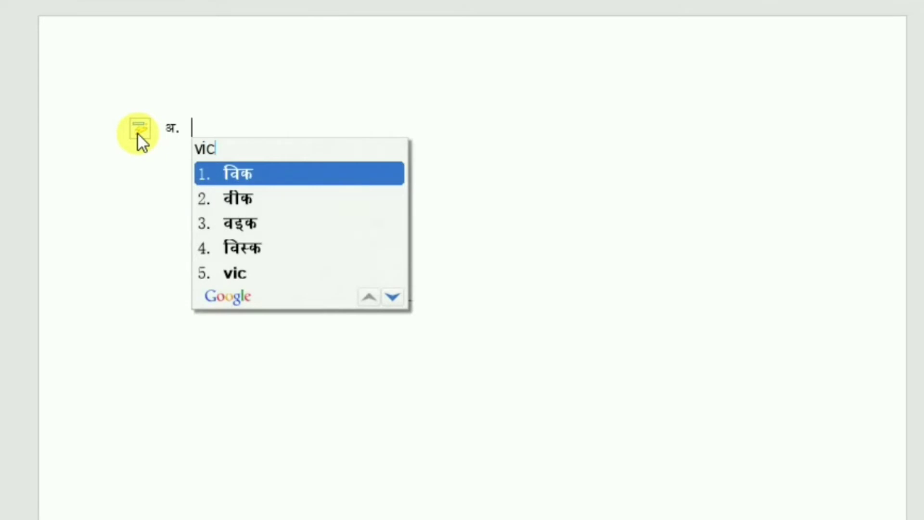
{"action": "type", "text": "ky"}
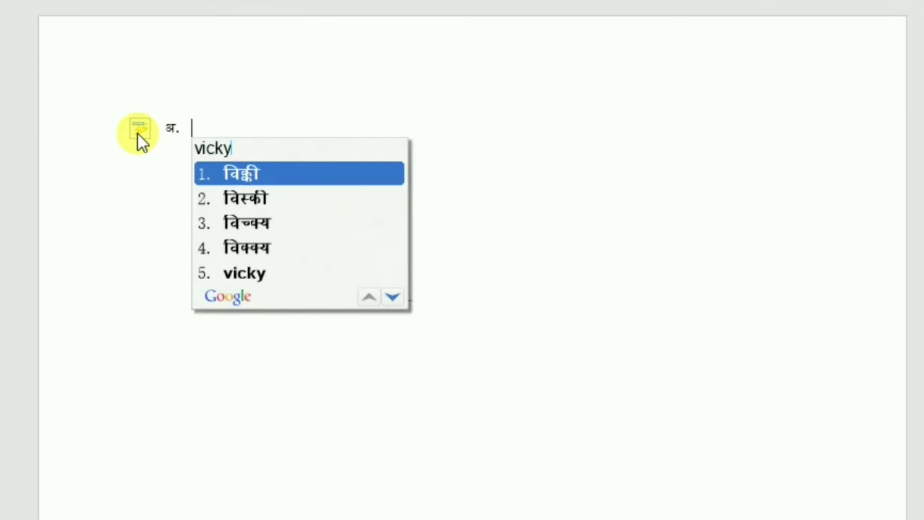
{"action": "key", "text": "space"}
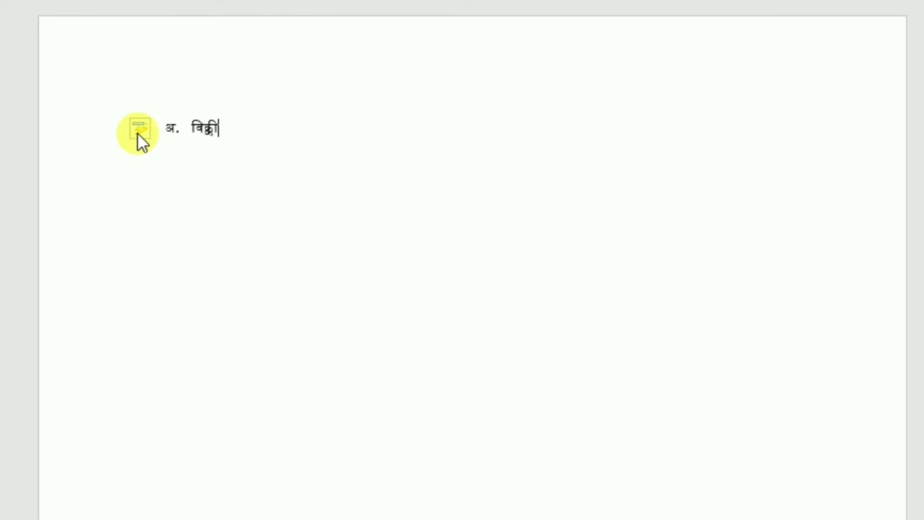
{"action": "key", "text": "Return"}
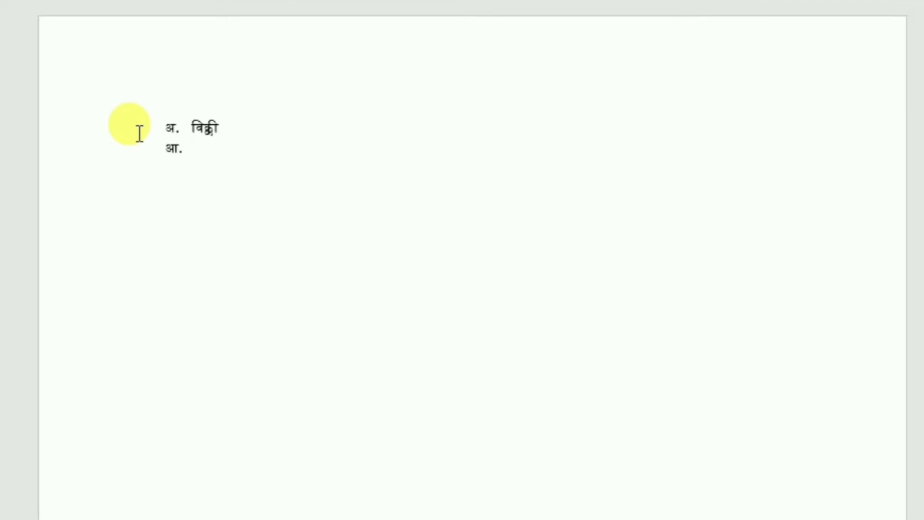
{"action": "type", "text": "ro"}
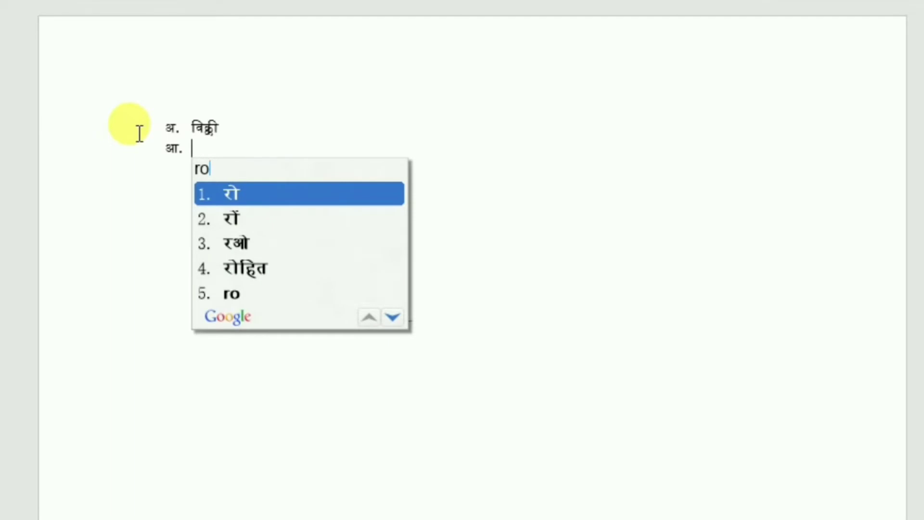
{"action": "type", "text": "hit"}
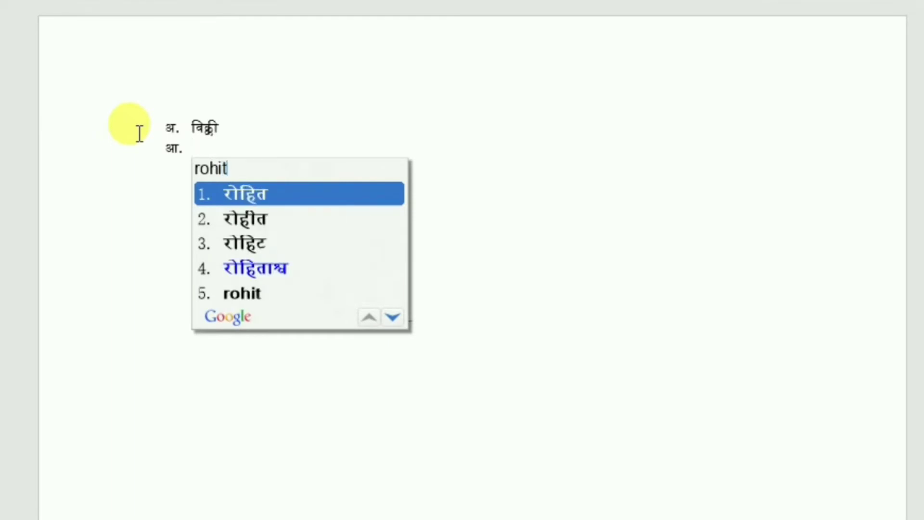
{"action": "key", "text": "Return"}
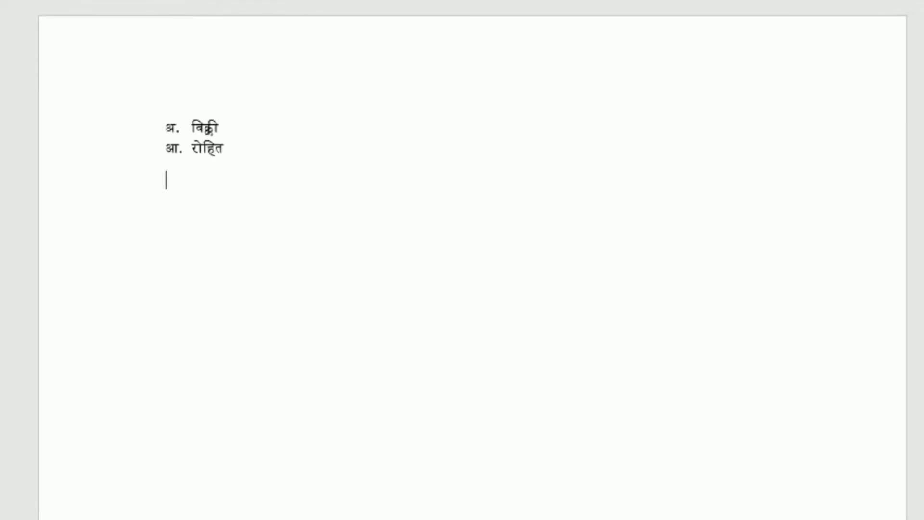
- Start an automatic क. list and enter two Devanagari names as items क. and ख
{"action": "type", "text": "k"}
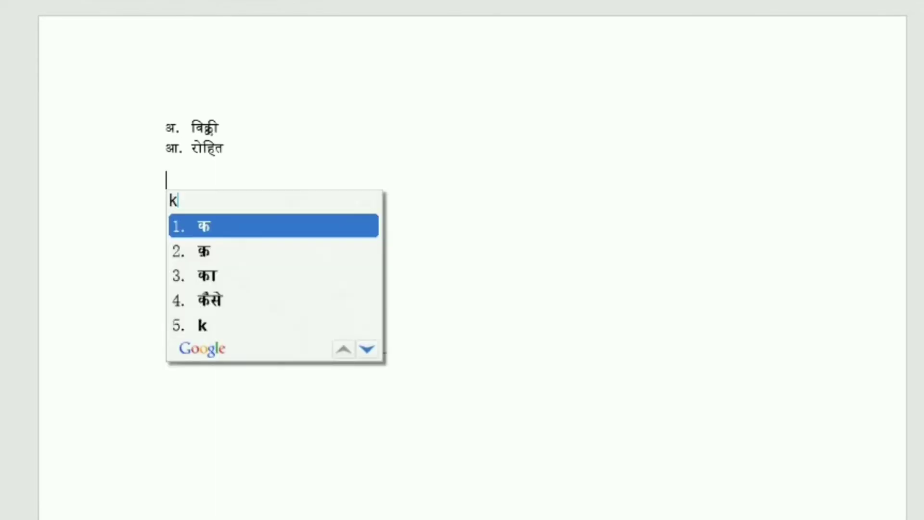
{"action": "type", "text": "."}
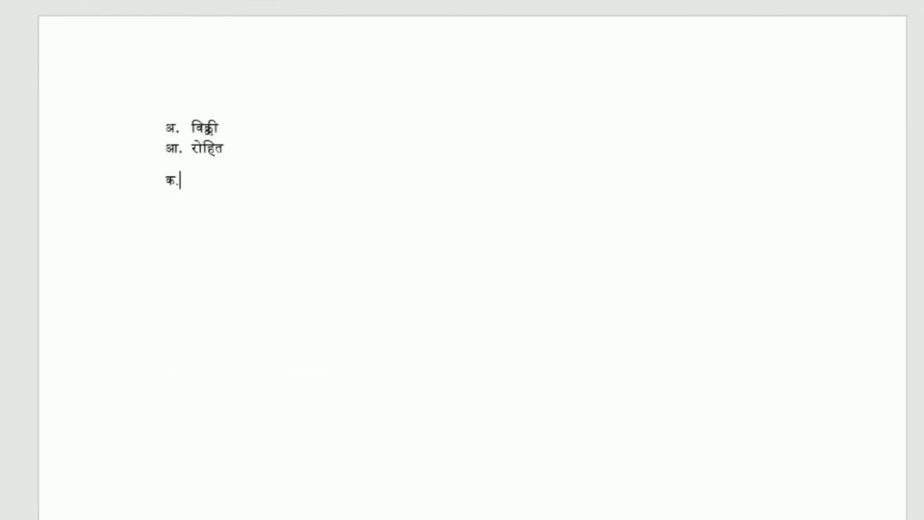
{"action": "key", "text": "space"}
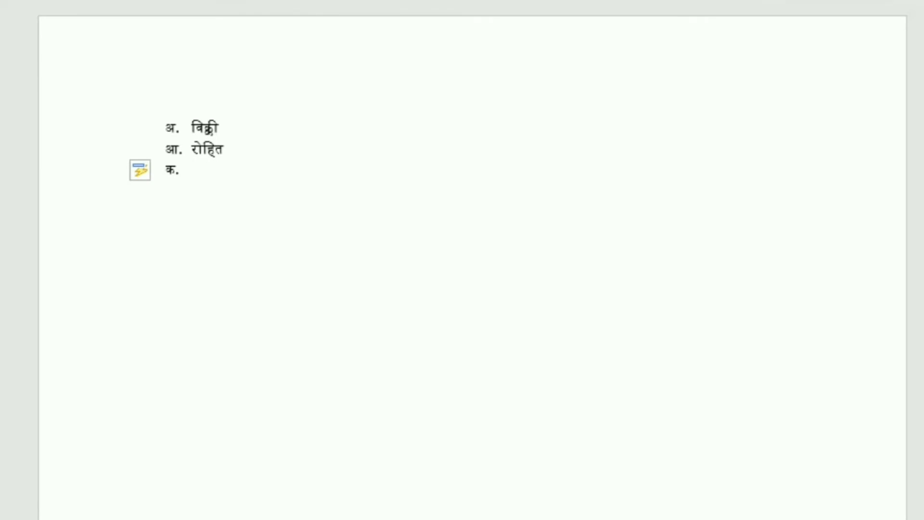
{"action": "type", "text": "sau"}
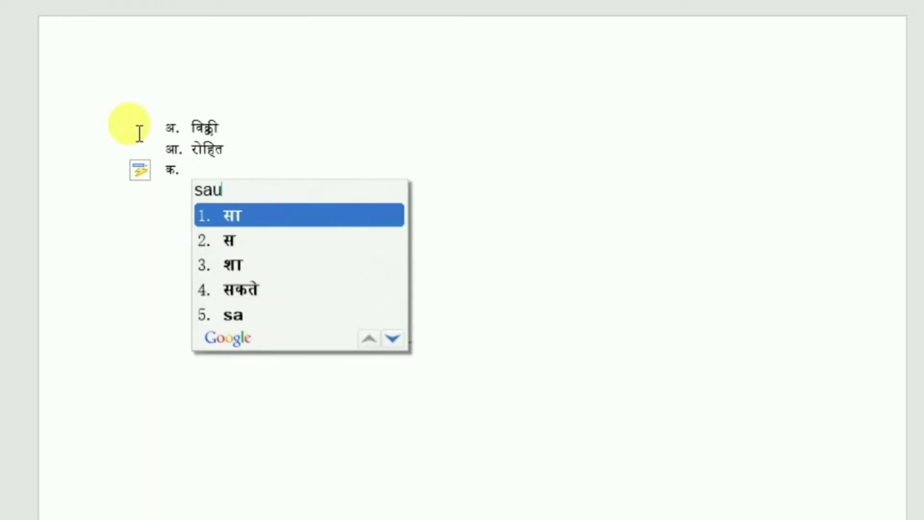
{"action": "type", "text": "rabh"}
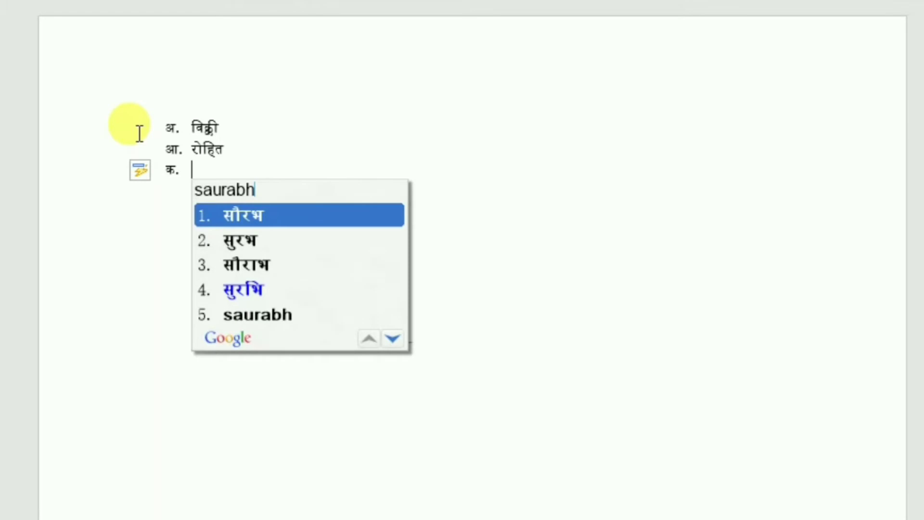
{"action": "key", "text": "Escape"}
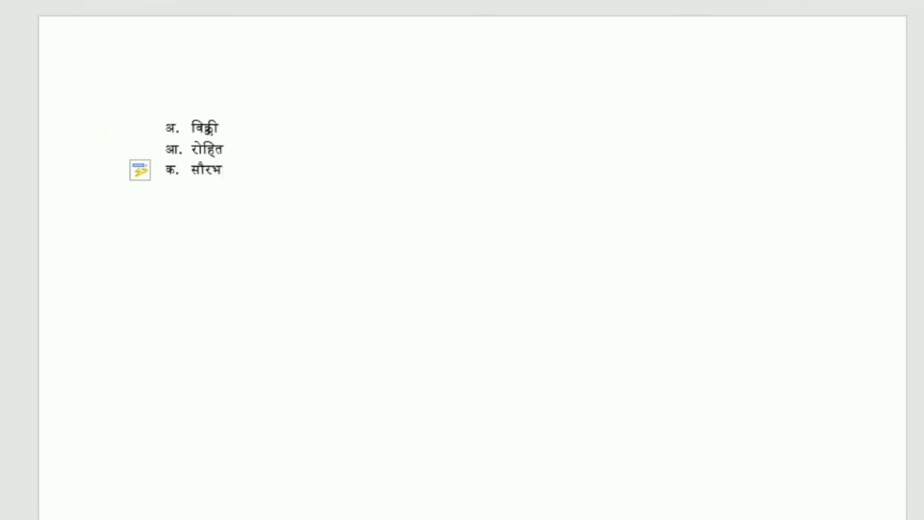
{"action": "key", "text": "Return"}
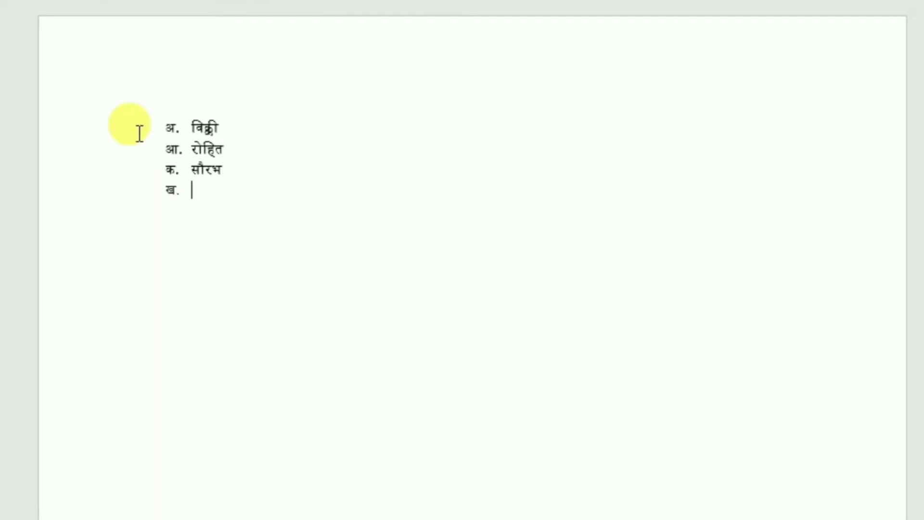
{"action": "type", "text": "aarti"}
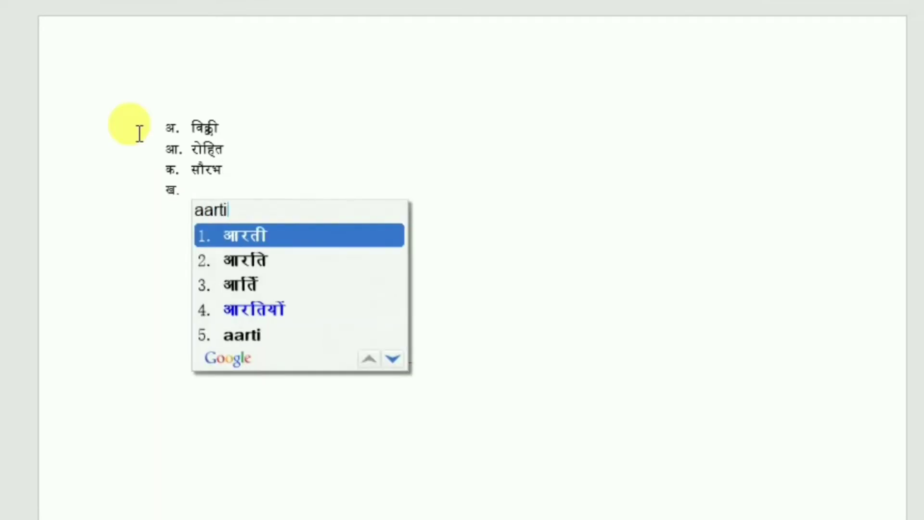
{"action": "key", "text": "space"}
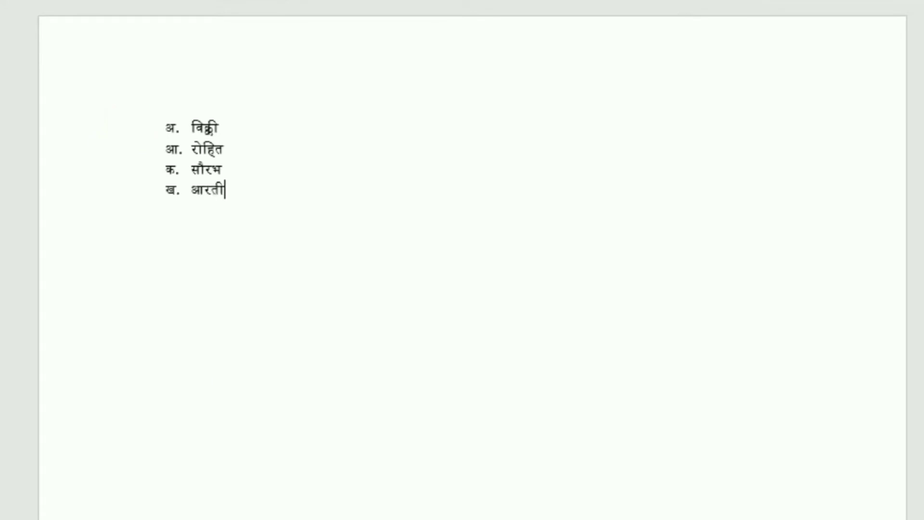
{"action": "key", "text": "Return"}
{"action": "key", "text": "Return"}
- Add a क) item reading आ and remove the numbering from the empty line after it
{"action": "type", "text": "k"}
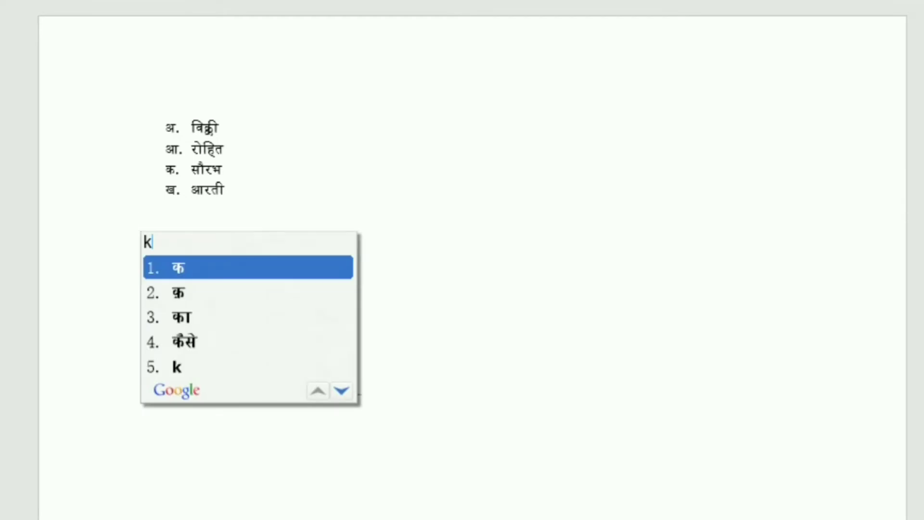
{"action": "type", "text": ")"}
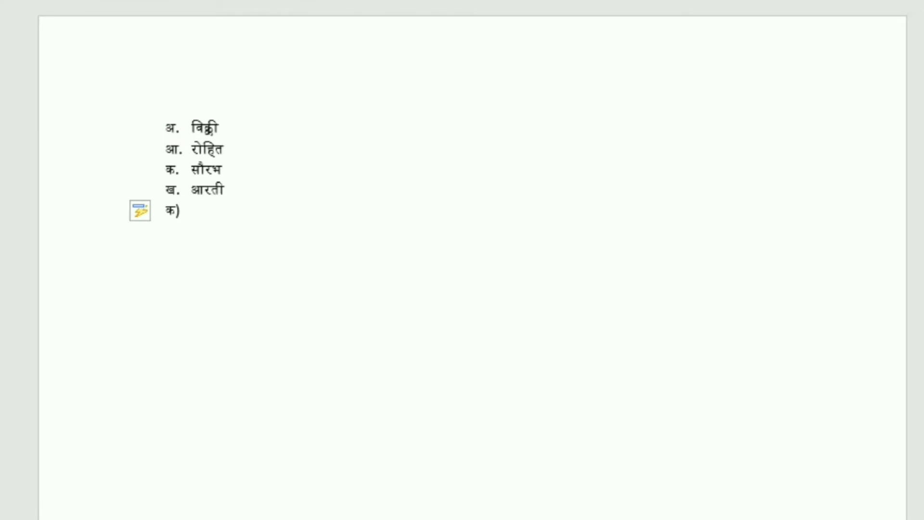
{"action": "type", "text": " aa"}
{"action": "key", "text": "Return"}
{"action": "key", "text": "Return"}
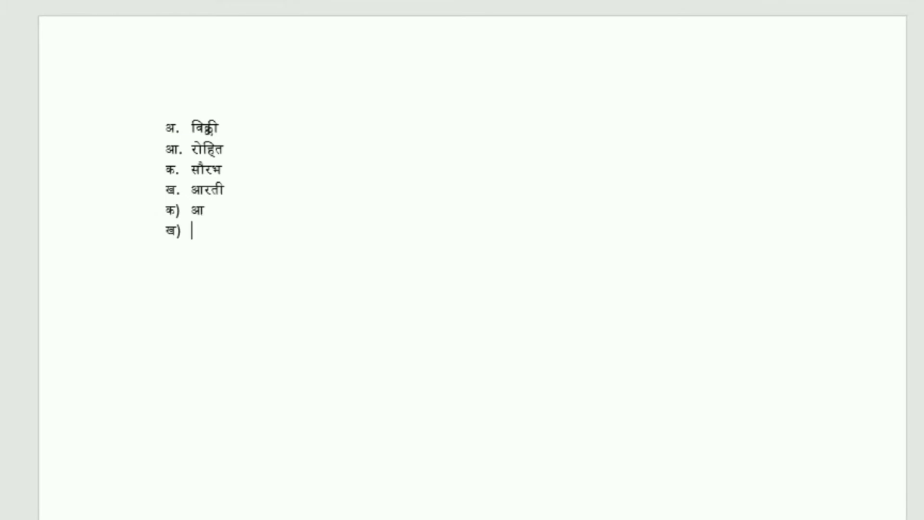
{"action": "key", "text": "Return"}
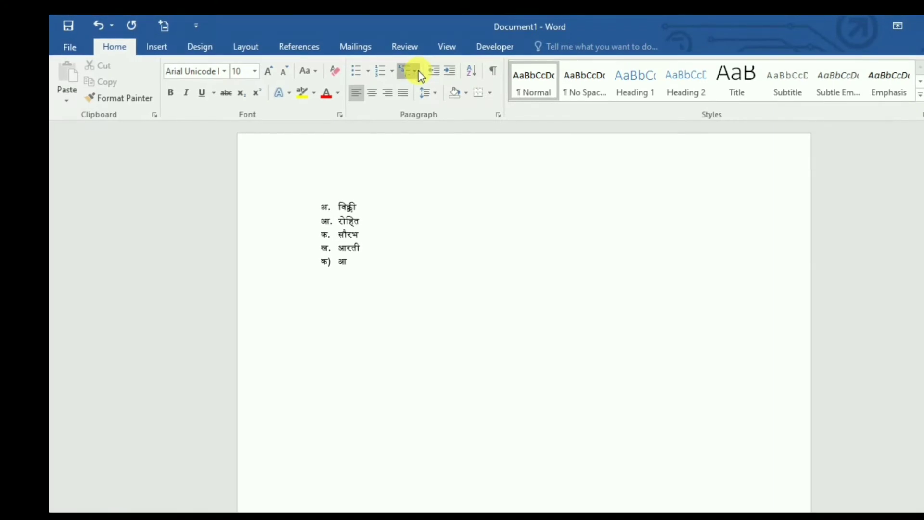
- Begin defining a new multilevel list style with level 1 numbered अ, आ, इ
{"action": "left_click", "coordinate": [418, 71]}
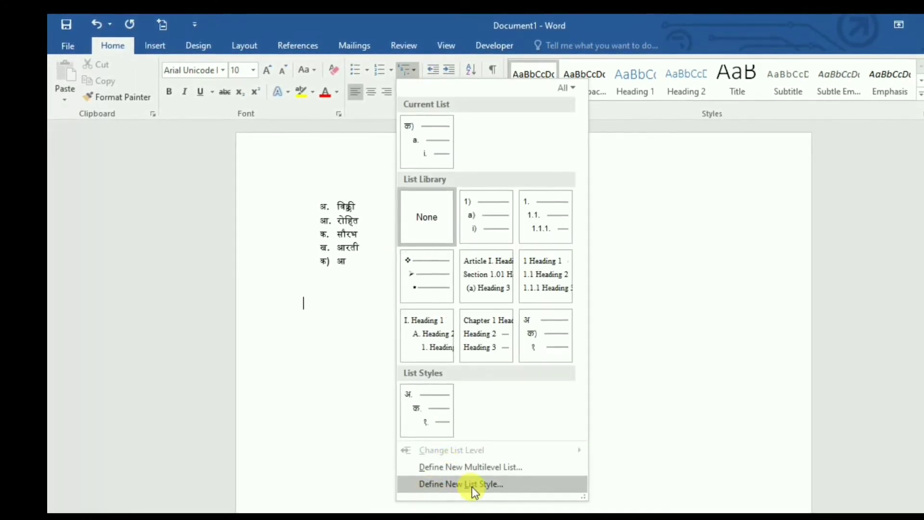
{"action": "left_click", "coordinate": [505, 485]}
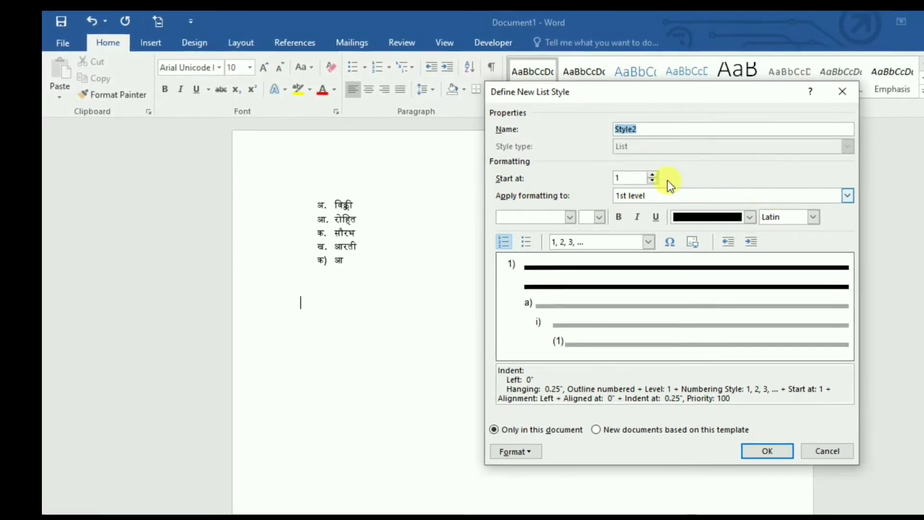
{"action": "left_click", "coordinate": [650, 243]}
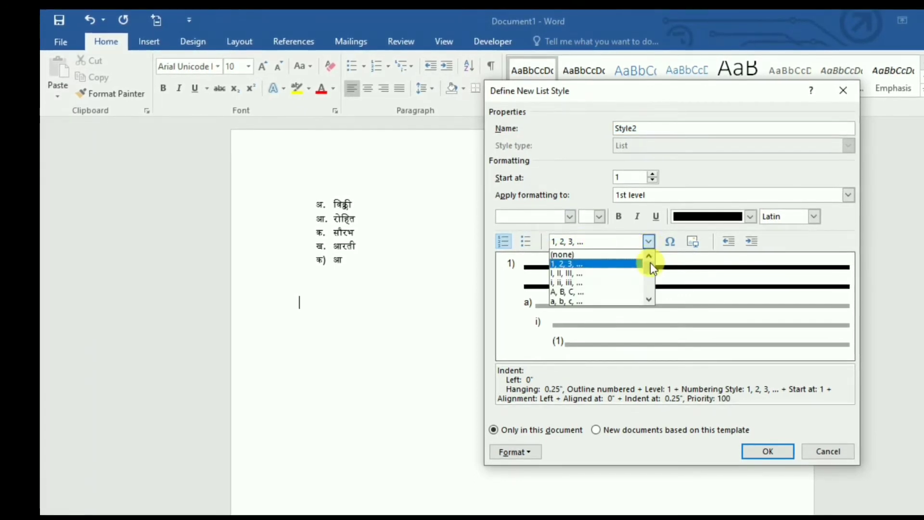
{"action": "left_click_drag", "start_coordinate": [651, 264], "coordinate": [651, 273]}
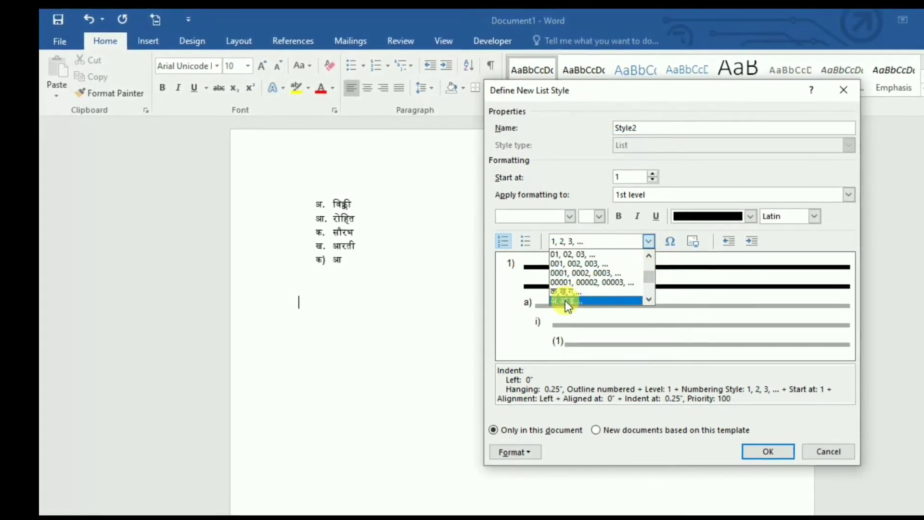
{"action": "left_click", "coordinate": [587, 301]}
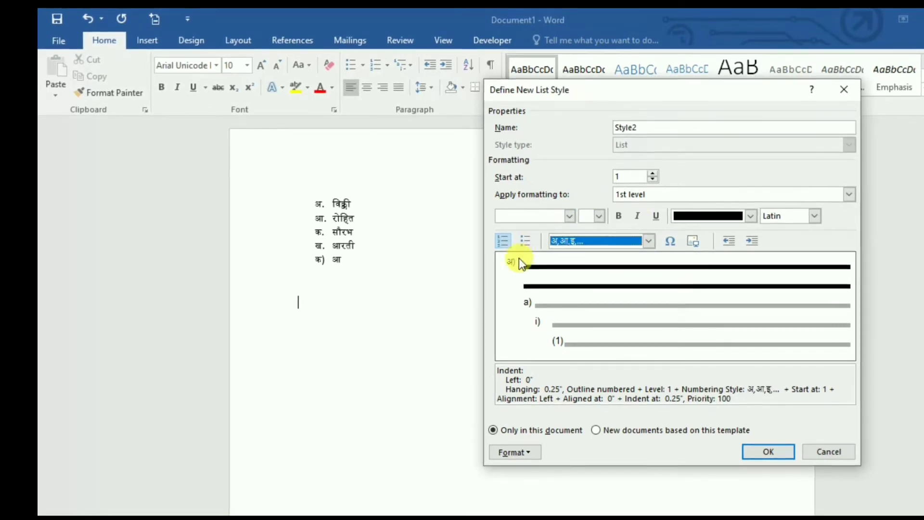
- Number the style's second level with क, ख, ग
{"action": "left_click", "coordinate": [849, 196]}
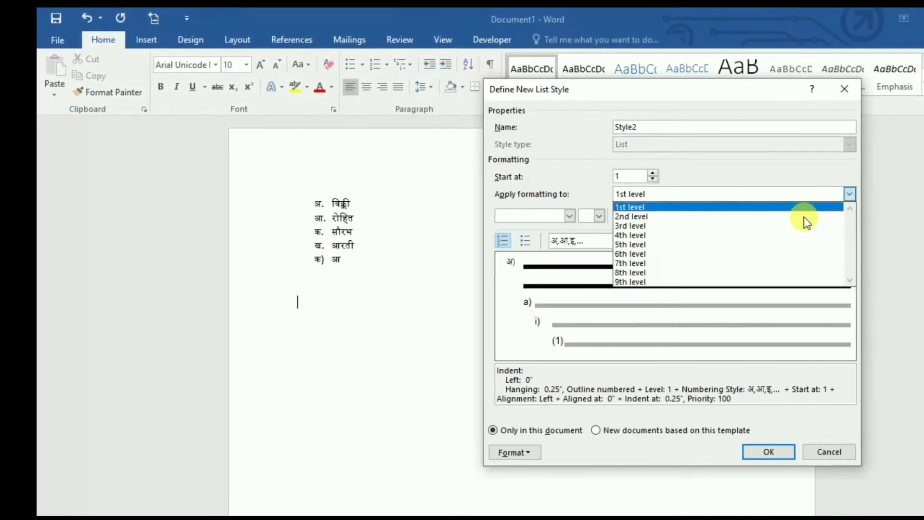
{"action": "left_click", "coordinate": [783, 217]}
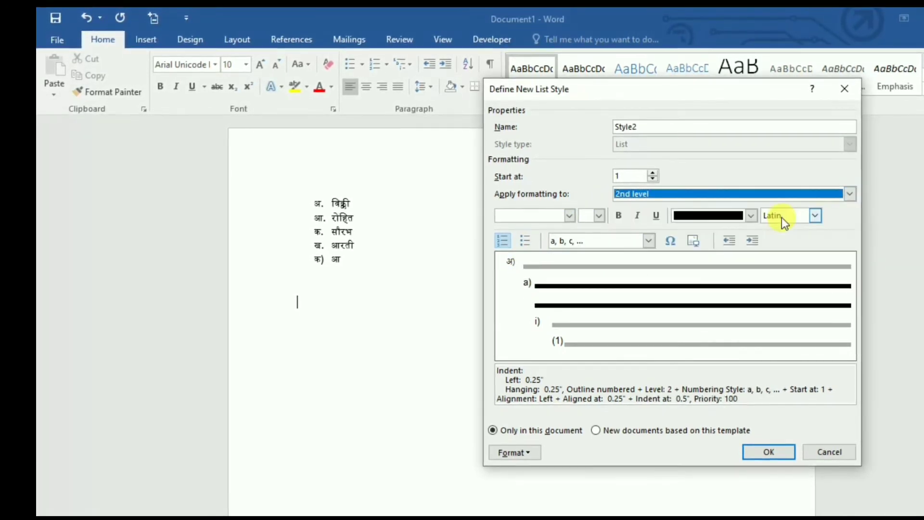
{"action": "left_click", "coordinate": [649, 239]}
{"action": "left_click_drag", "start_coordinate": [647, 267], "coordinate": [647, 275]}
{"action": "left_click", "coordinate": [611, 262]}
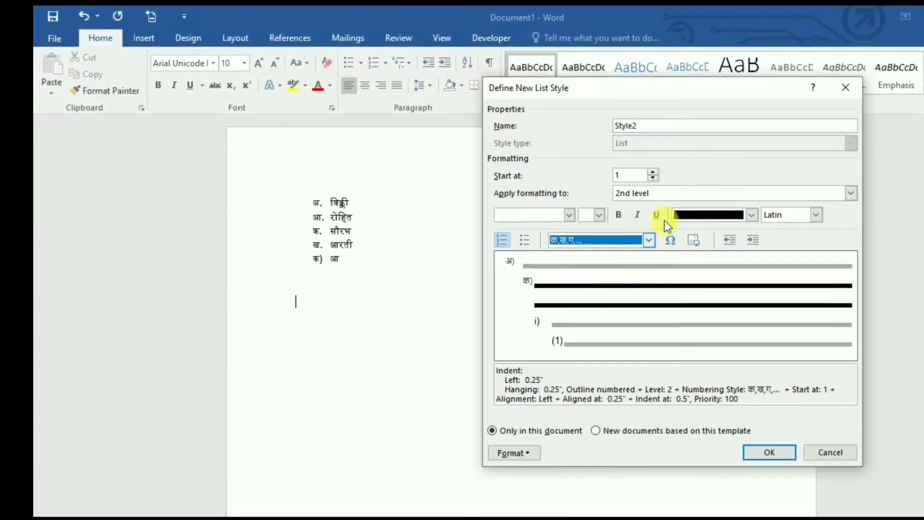
- Number the style's third level with १, २, ३
{"action": "left_click", "coordinate": [852, 192]}
{"action": "left_click", "coordinate": [776, 224]}
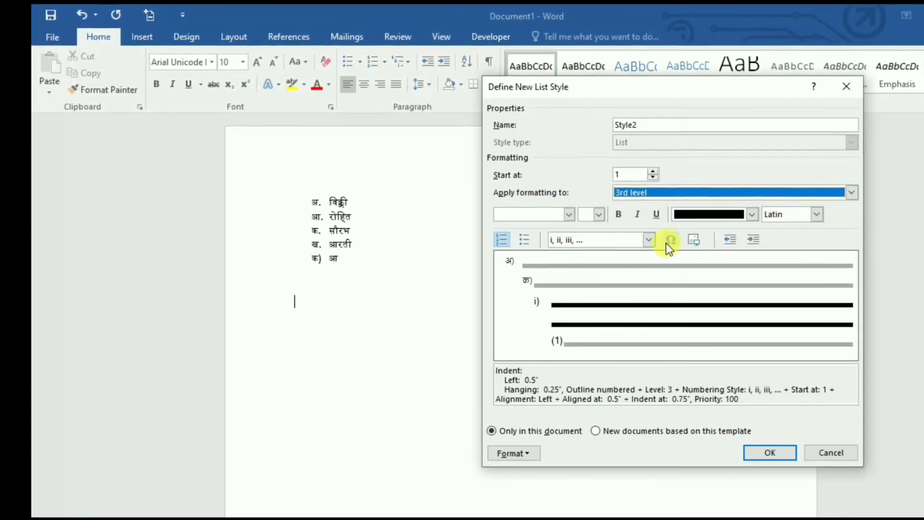
{"action": "left_click", "coordinate": [649, 240]}
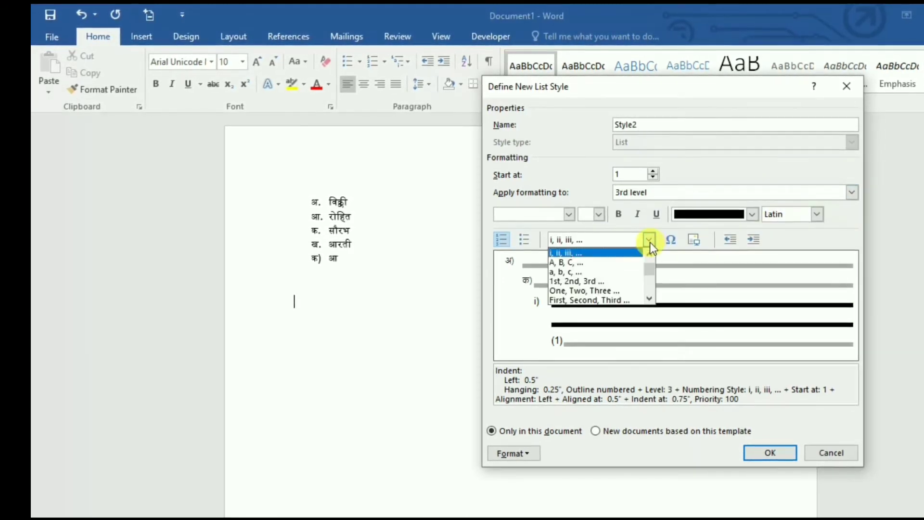
{"action": "left_click", "coordinate": [649, 299]}
{"action": "left_click", "coordinate": [650, 300]}
{"action": "left_click", "coordinate": [650, 299]}
{"action": "left_click", "coordinate": [650, 299]}
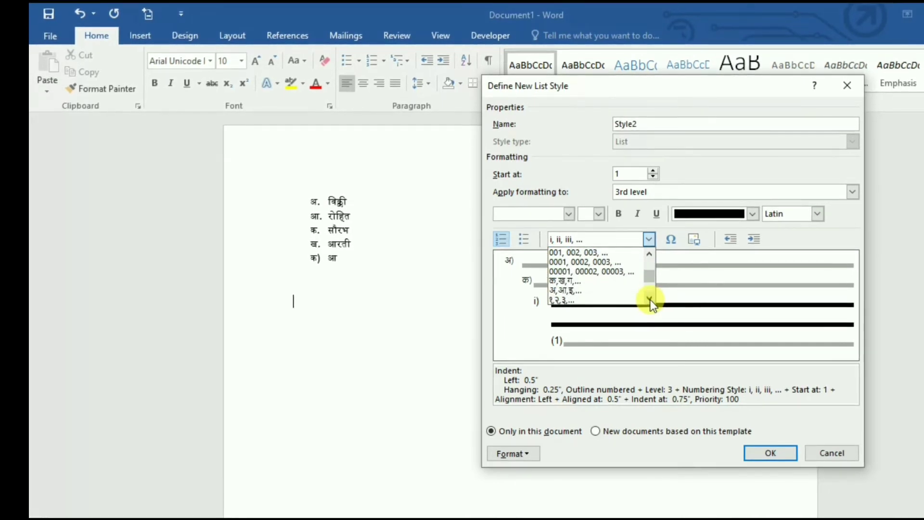
{"action": "left_click", "coordinate": [649, 299]}
{"action": "left_click", "coordinate": [567, 289]}
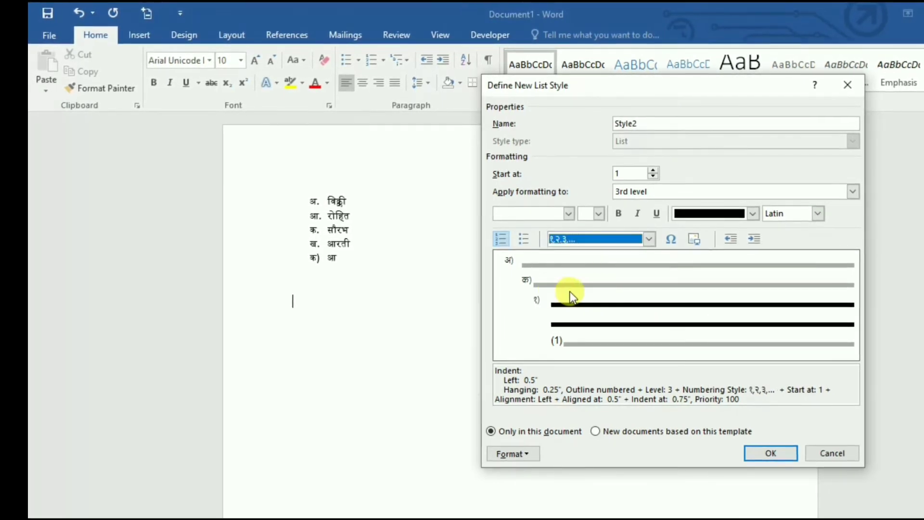
- Number level four with एक, दो, तीन and save Style2 for new documents
{"action": "left_click", "coordinate": [856, 191]}
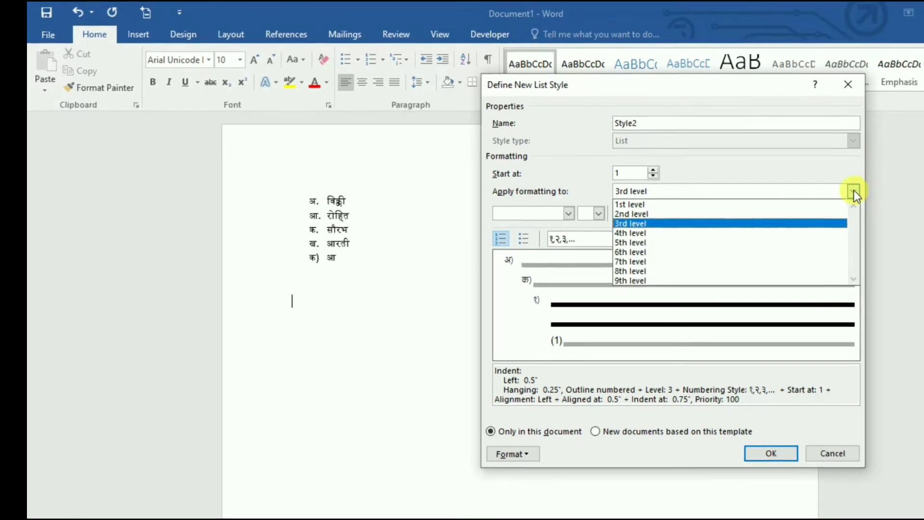
{"action": "left_click", "coordinate": [778, 233]}
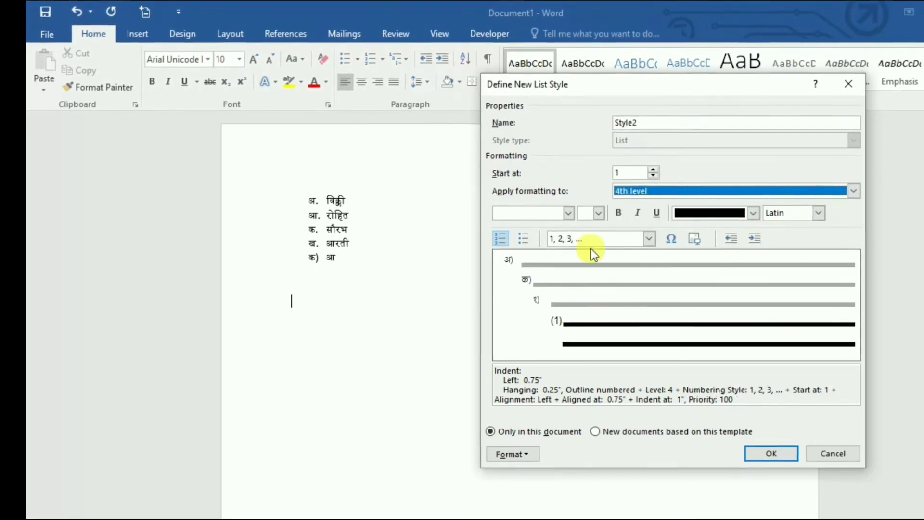
{"action": "left_click", "coordinate": [649, 239]}
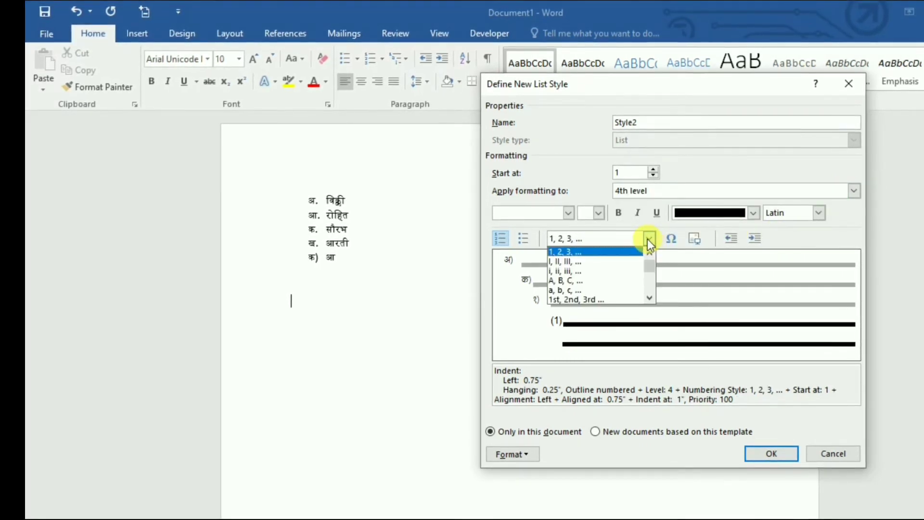
{"action": "left_click", "coordinate": [650, 298]}
{"action": "left_click", "coordinate": [650, 297]}
{"action": "left_click", "coordinate": [650, 298]}
{"action": "double_click", "coordinate": [651, 297]}
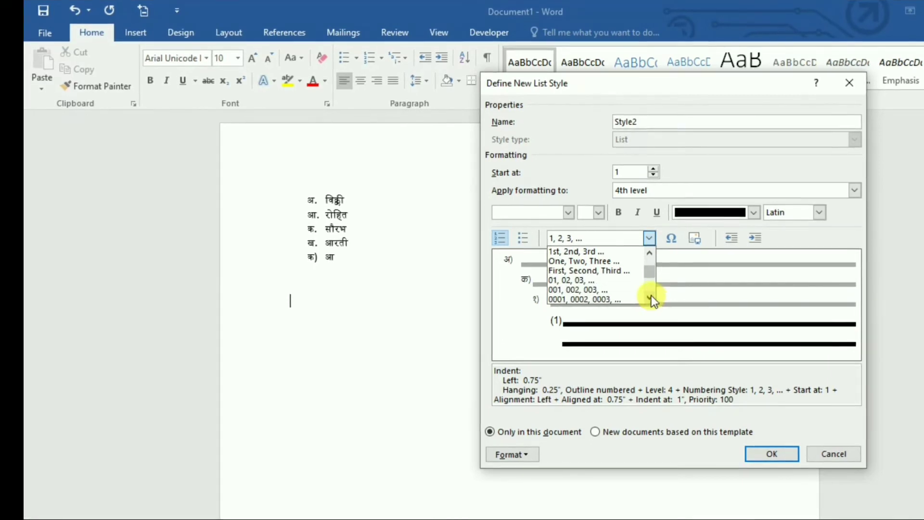
{"action": "double_click", "coordinate": [652, 296]}
{"action": "double_click", "coordinate": [652, 297]}
{"action": "left_click", "coordinate": [652, 296]}
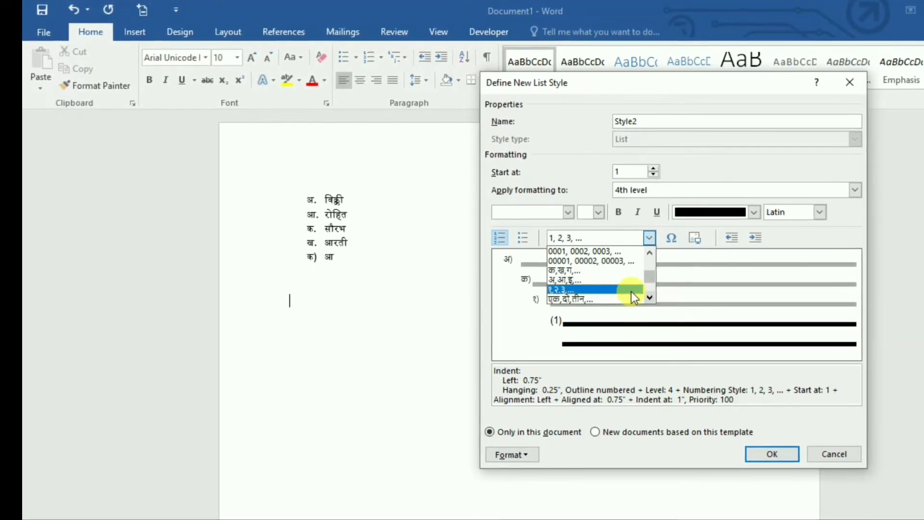
{"action": "left_click", "coordinate": [579, 300]}
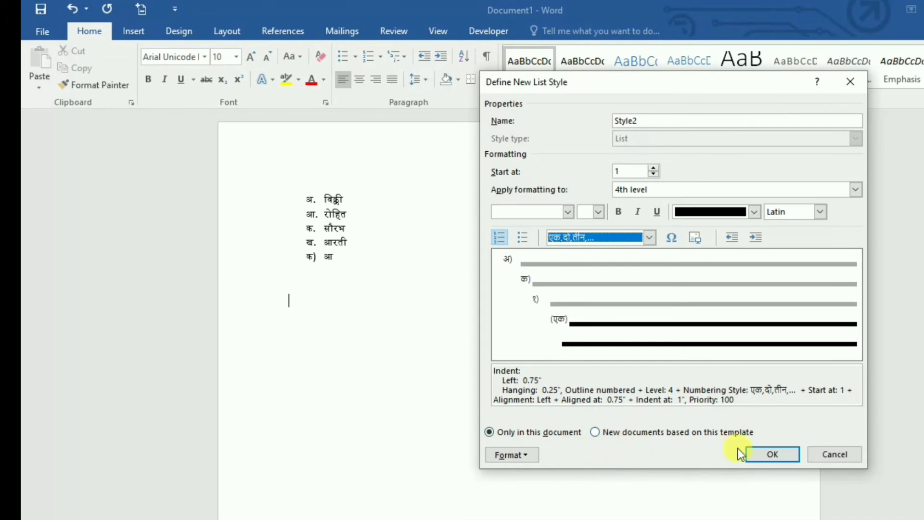
{"action": "left_click", "coordinate": [596, 432]}
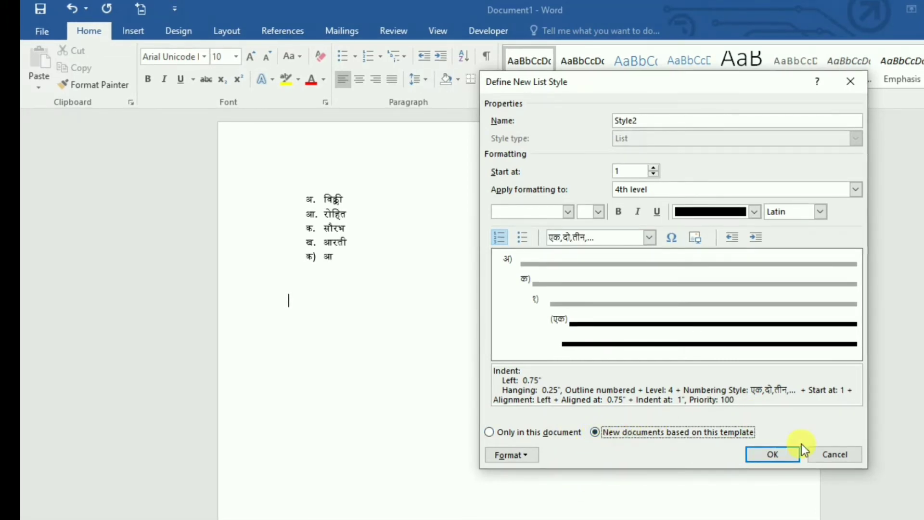
{"action": "left_click", "coordinate": [773, 457]}
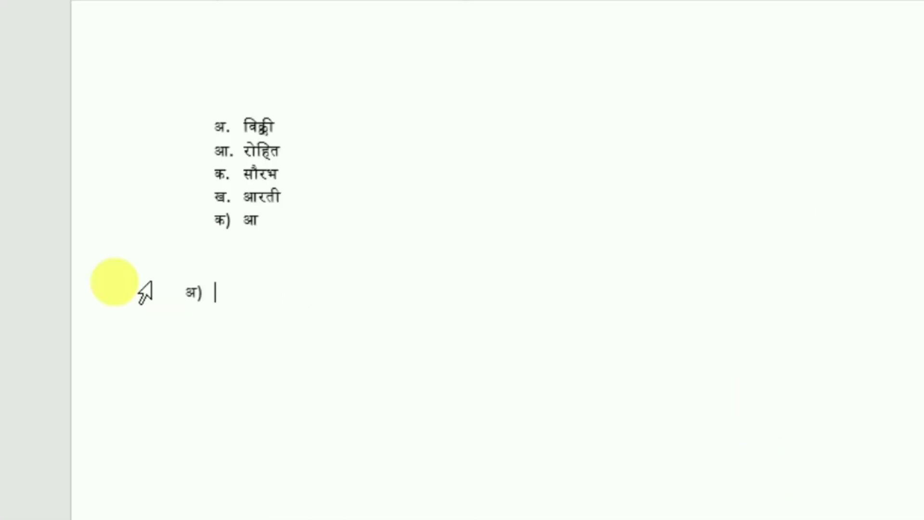
- Start a fresh अ. list with two Devanagari names, then indent the next item
{"action": "key", "text": "BackSpace"}
{"action": "type", "text": "a"}
{"action": "type", "text": "."}
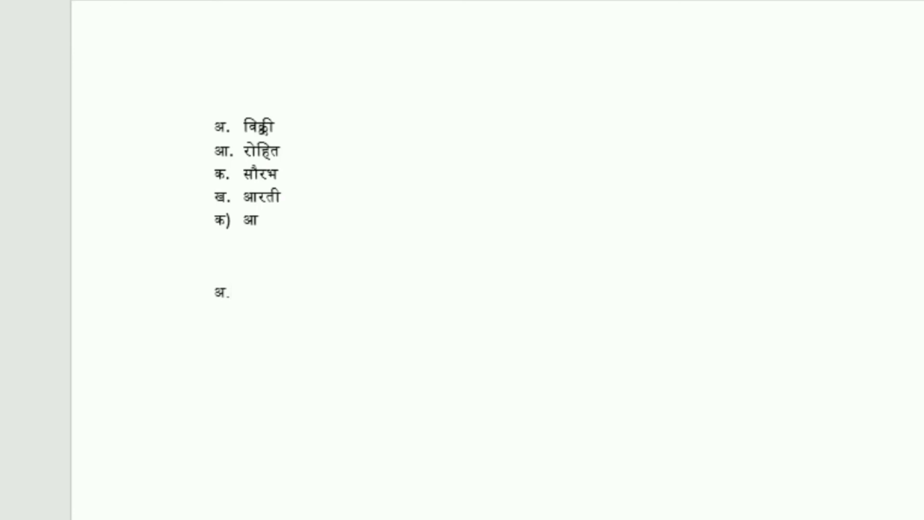
{"action": "key", "text": "space"}
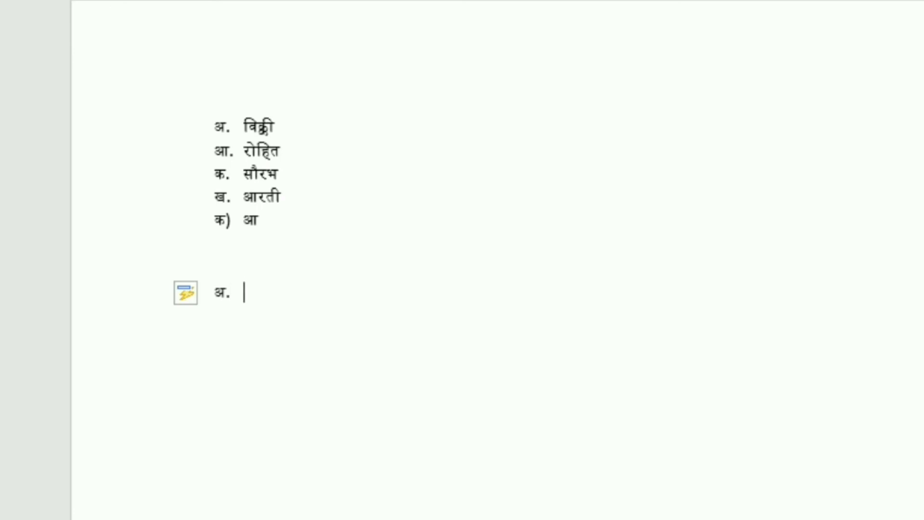
{"action": "type", "text": "vick"}
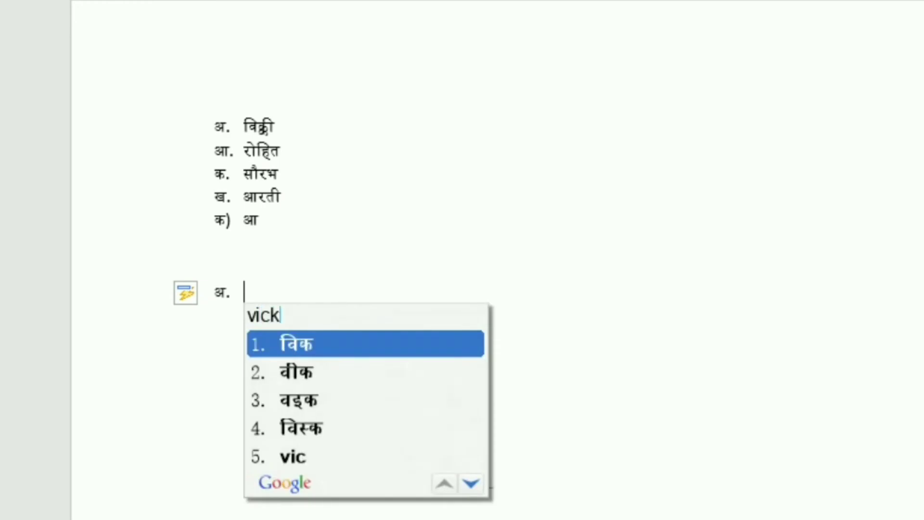
{"action": "type", "text": "y"}
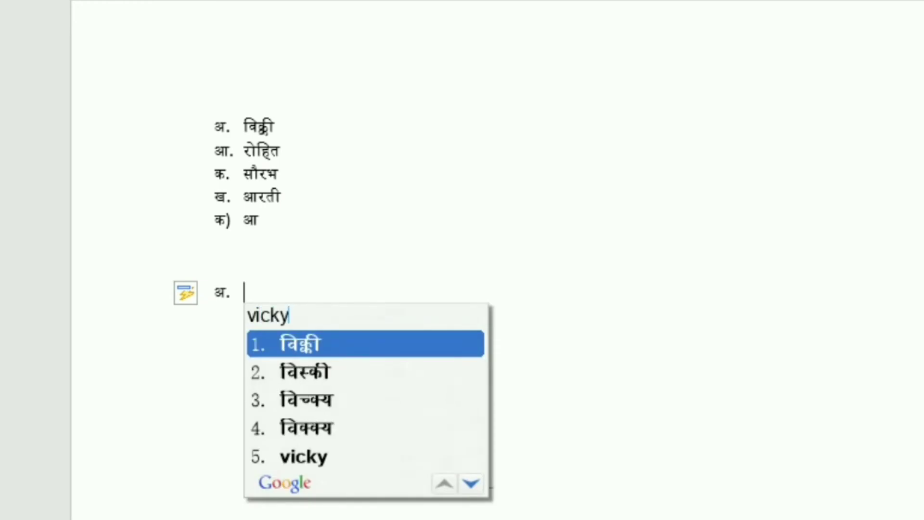
{"action": "key", "text": "Return"}
{"action": "key", "text": "Return"}
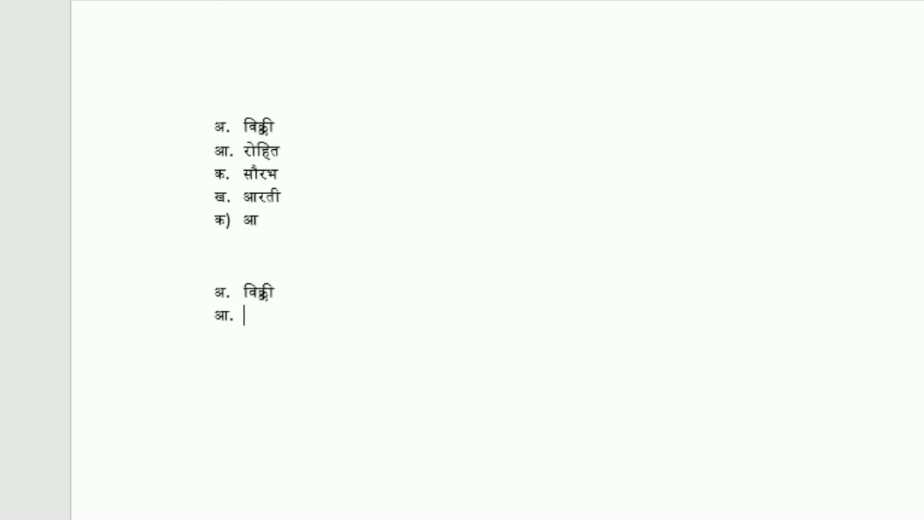
{"action": "type", "text": "rohit"}
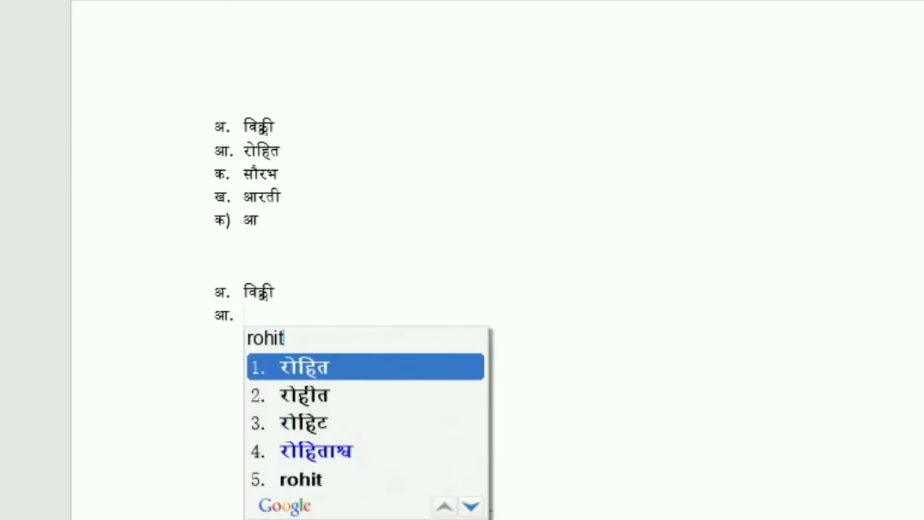
{"action": "key", "text": "Return"}
{"action": "key", "text": "Return"}
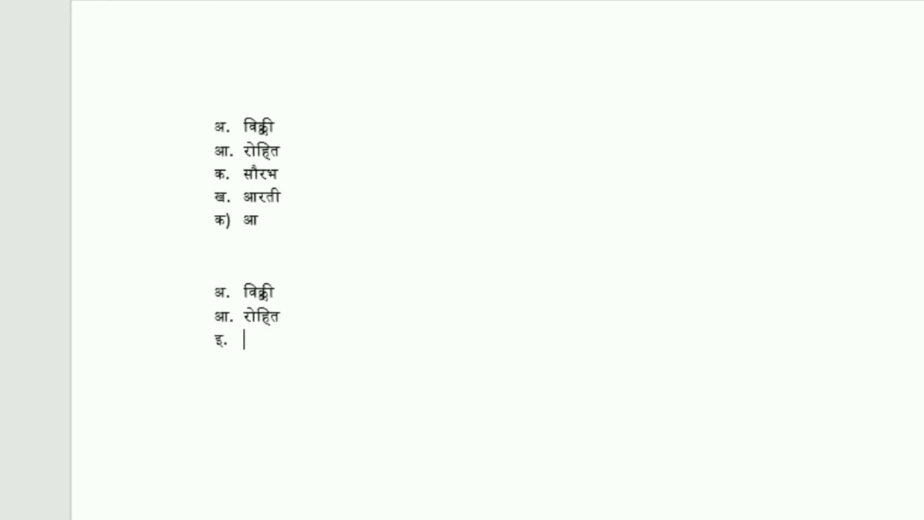
{"action": "key", "text": "Tab"}
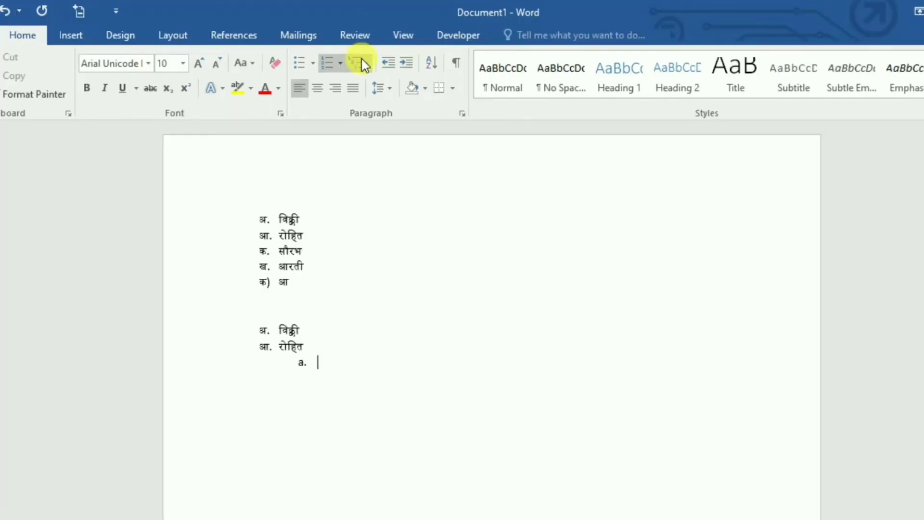
- Apply the Hindi multilevel list style and enter a Devanagari name in the क. sub-item
{"action": "left_click", "coordinate": [365, 65]}
{"action": "mouse_move", "coordinate": [382, 368]}
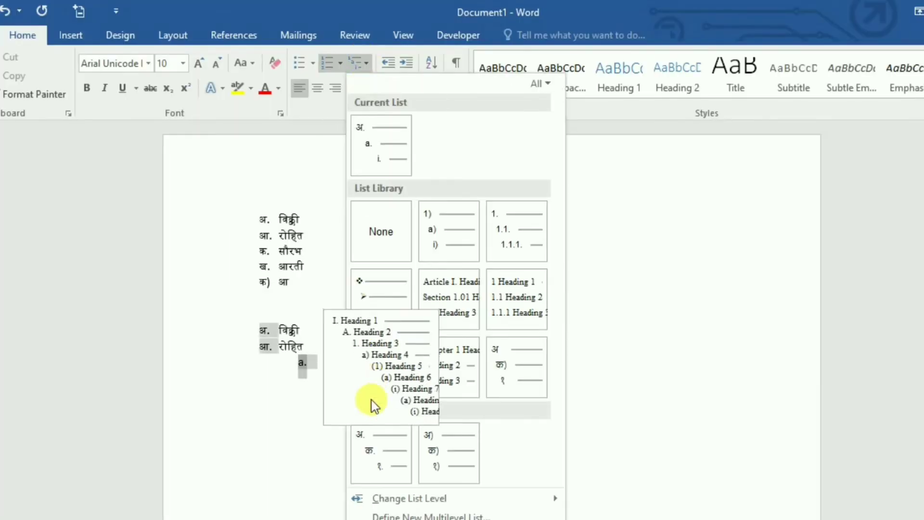
{"action": "left_click", "coordinate": [377, 454]}
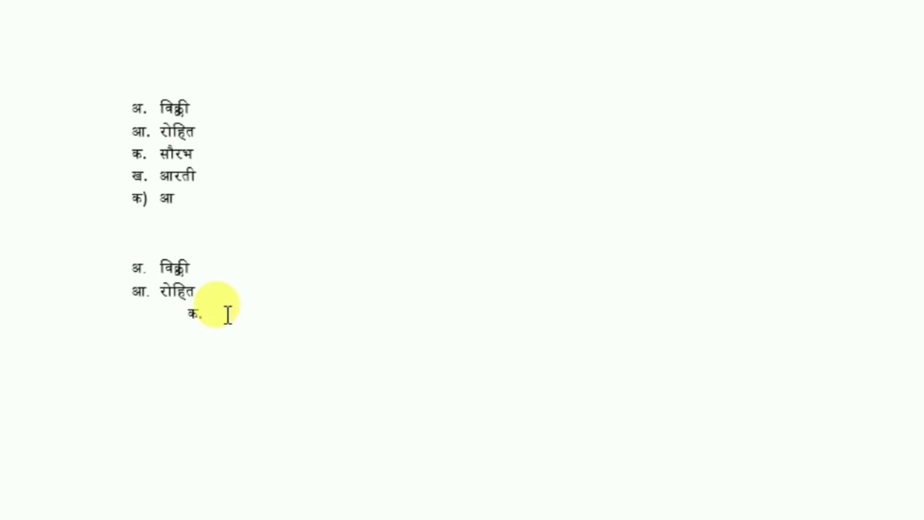
{"action": "type", "text": "aarti"}
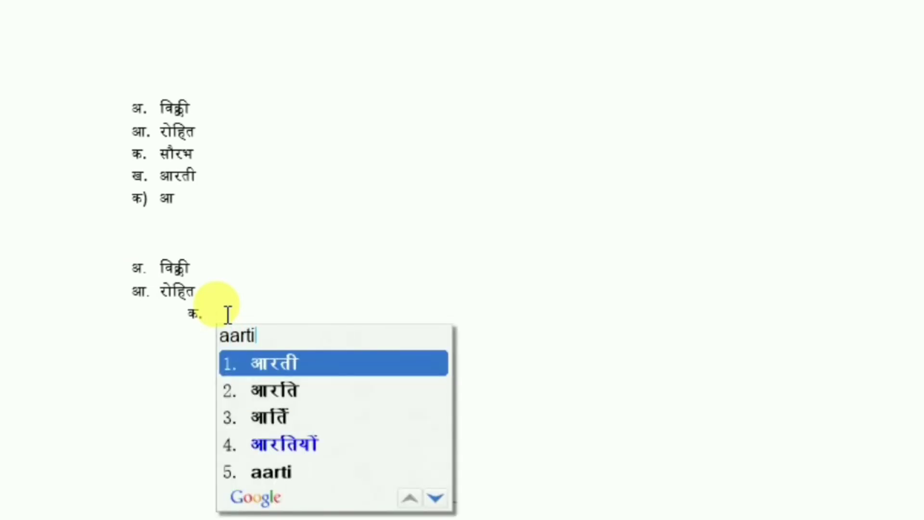
{"action": "key", "text": "Return"}
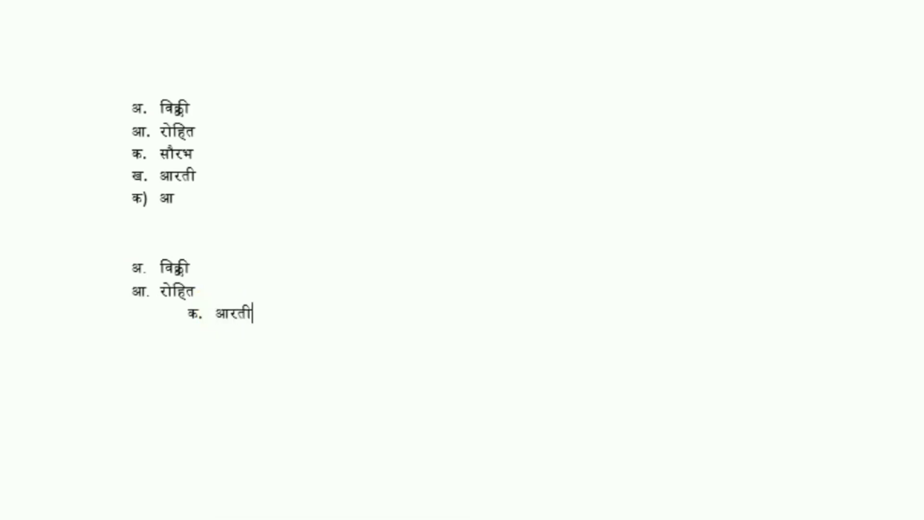
{"action": "key", "text": "Return"}
- Demote the new item to level four and enter a Devanagari name as item एक
{"action": "key", "text": "Tab"}
{"action": "key", "text": "Tab"}
{"action": "type", "text": "vic"}
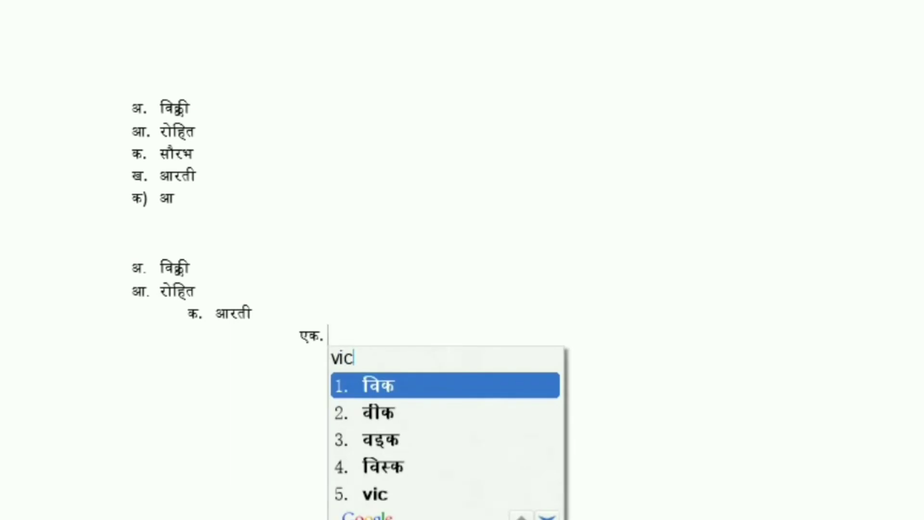
{"action": "type", "text": "ky"}
{"action": "key", "text": "Return"}
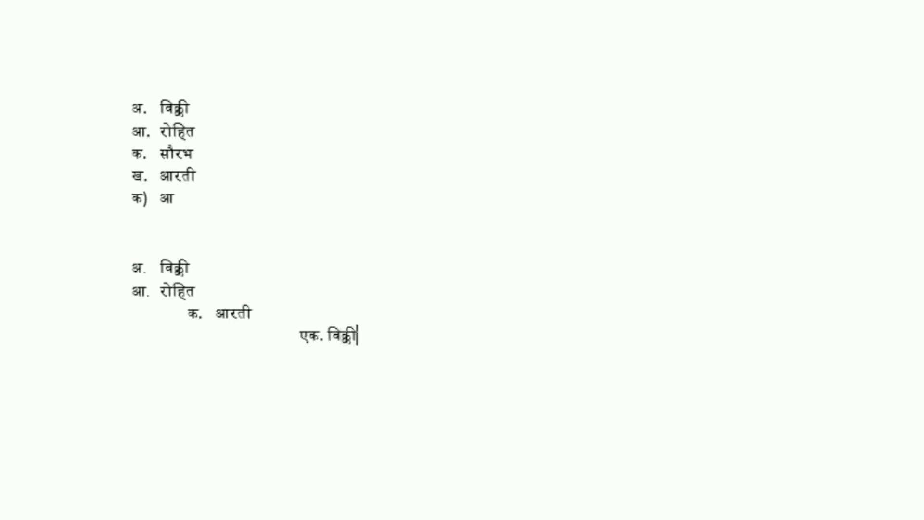
{"action": "key", "text": "Return"}
- Outdent the trailing empty item and strip its numbering to close the list
{"action": "key", "text": "shift+Tab"}
{"action": "key", "text": "shift+Tab"}
{"action": "key", "text": "shift+Tab"}
{"action": "key", "text": "Return"}
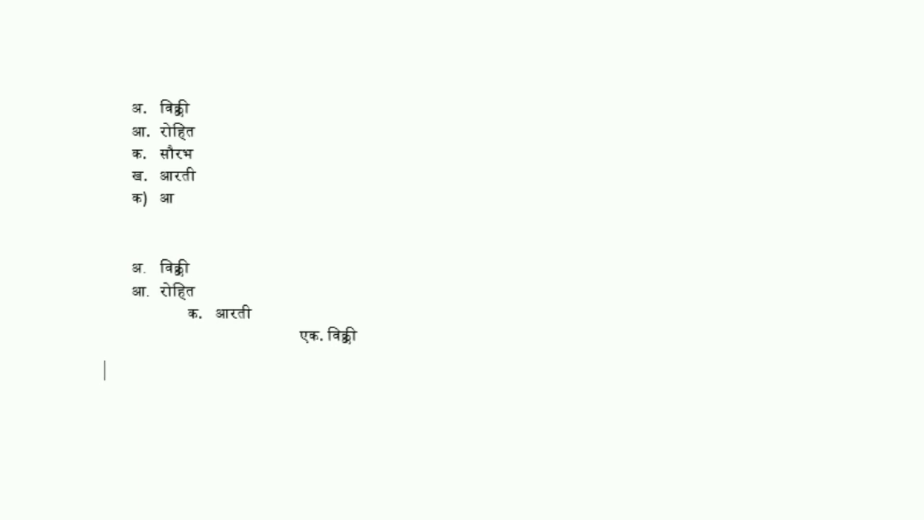